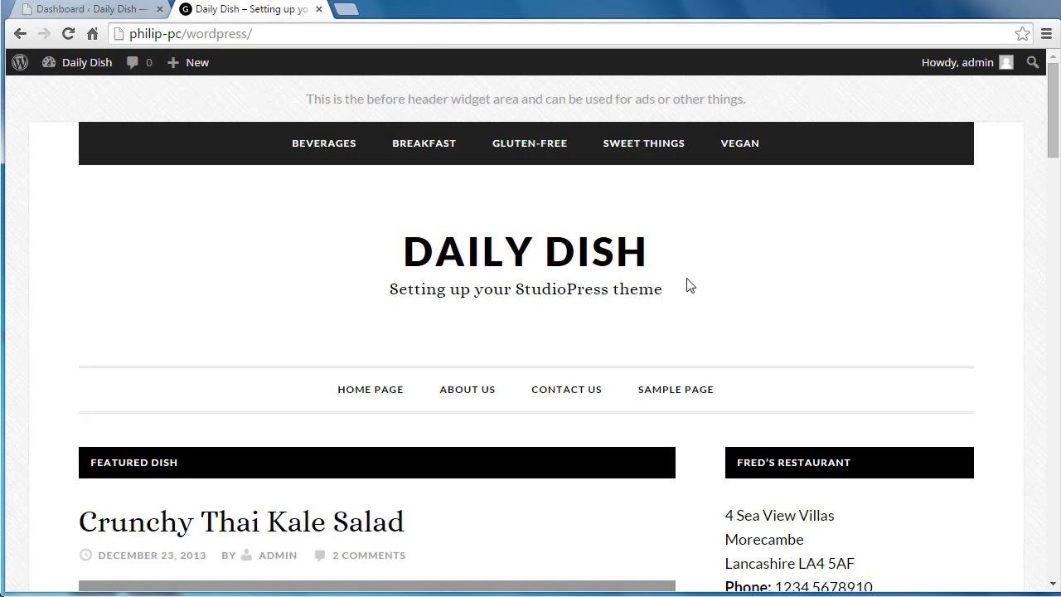
Step: Open the theme customizer for the Daily Dish site from the WordPress dashboard
left_click(76, 12)
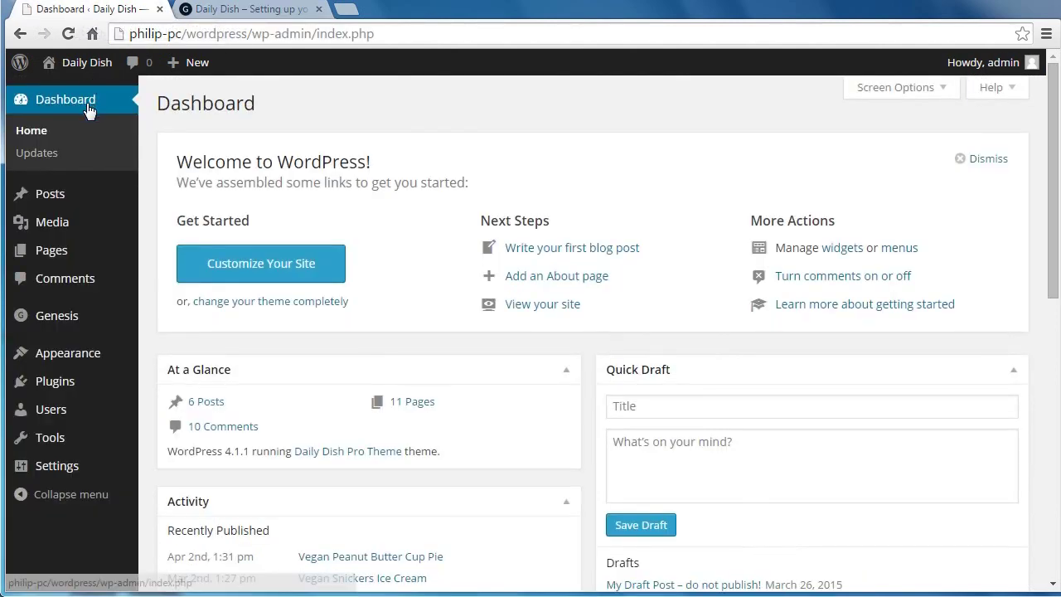
mouse_move(83, 356)
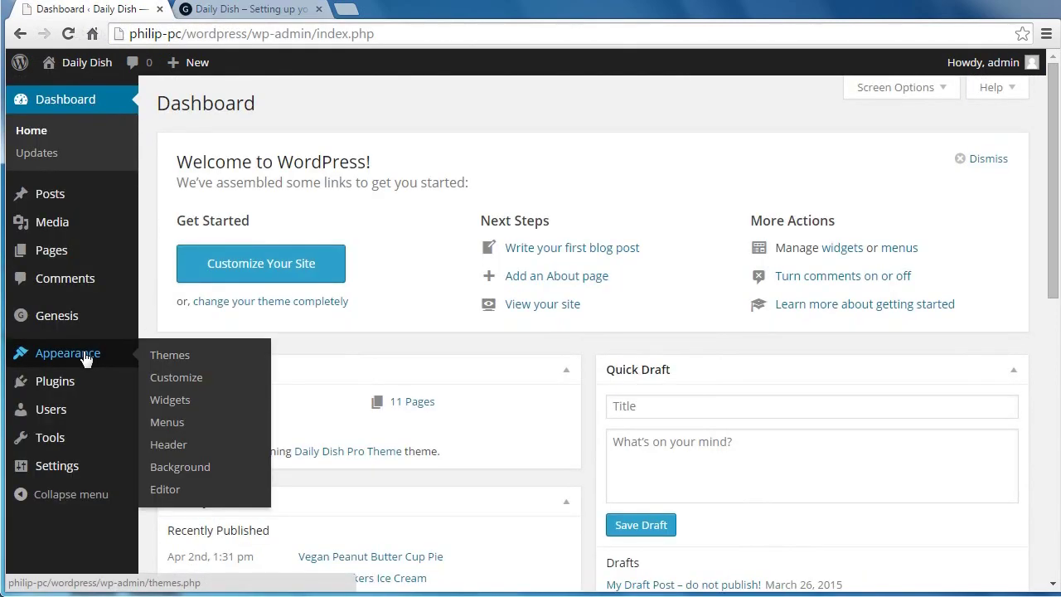
left_click(178, 380)
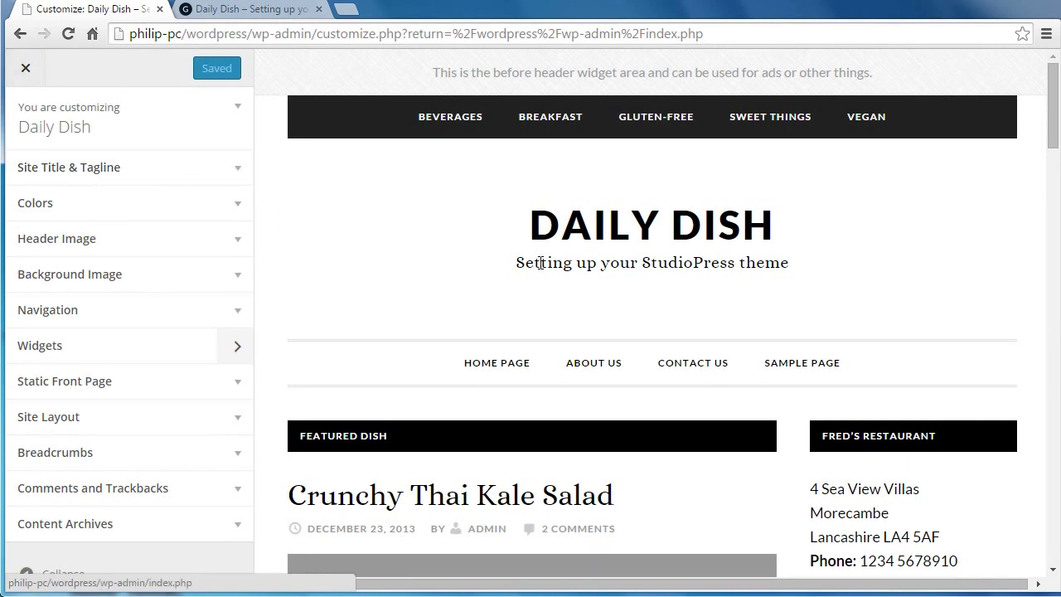
left_click_drag(534, 258, 631, 262)
left_click(471, 255)
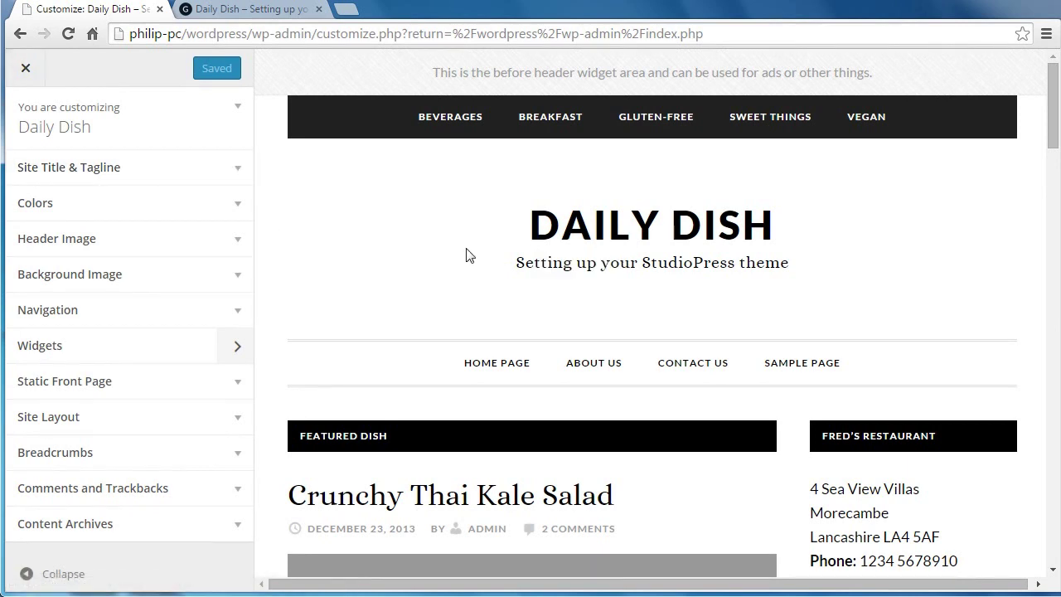
Step: Change the site title to "Daily Dish Pro" in the customizer
left_click(92, 171)
left_click(105, 230)
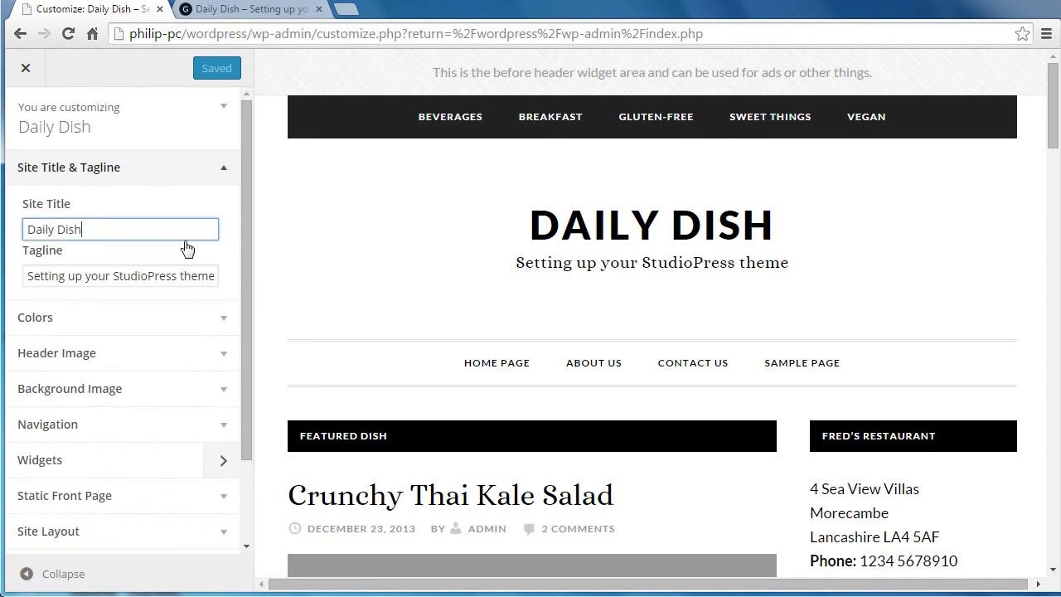
type("Pro")
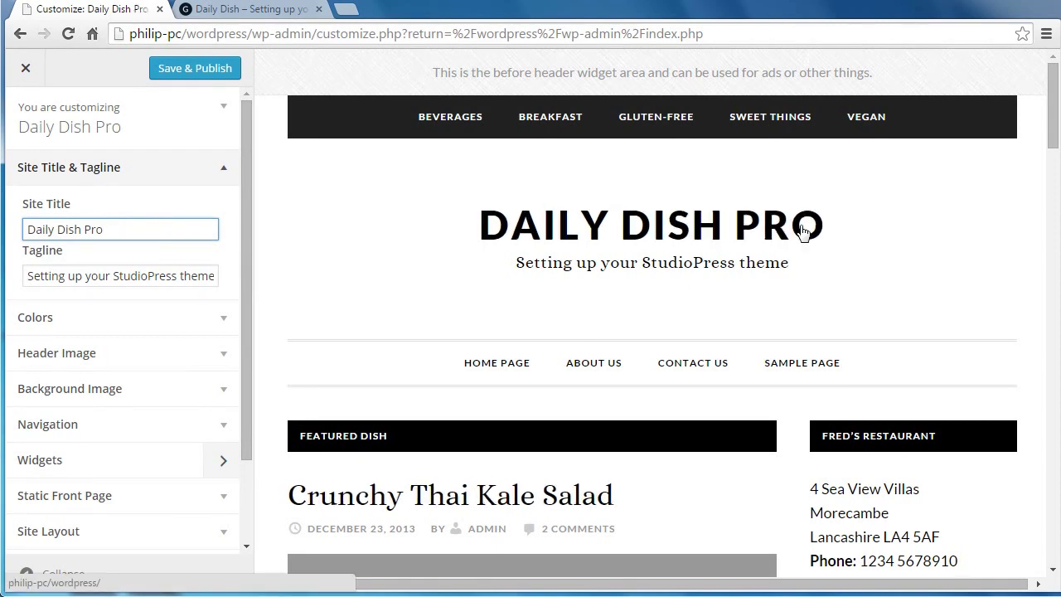
Step: Remove "Pro" from the site title so that it reads "Daily Dish"
key("BackSpace")
key("BackSpace")
key("BackSpace")
key("BackSpace")
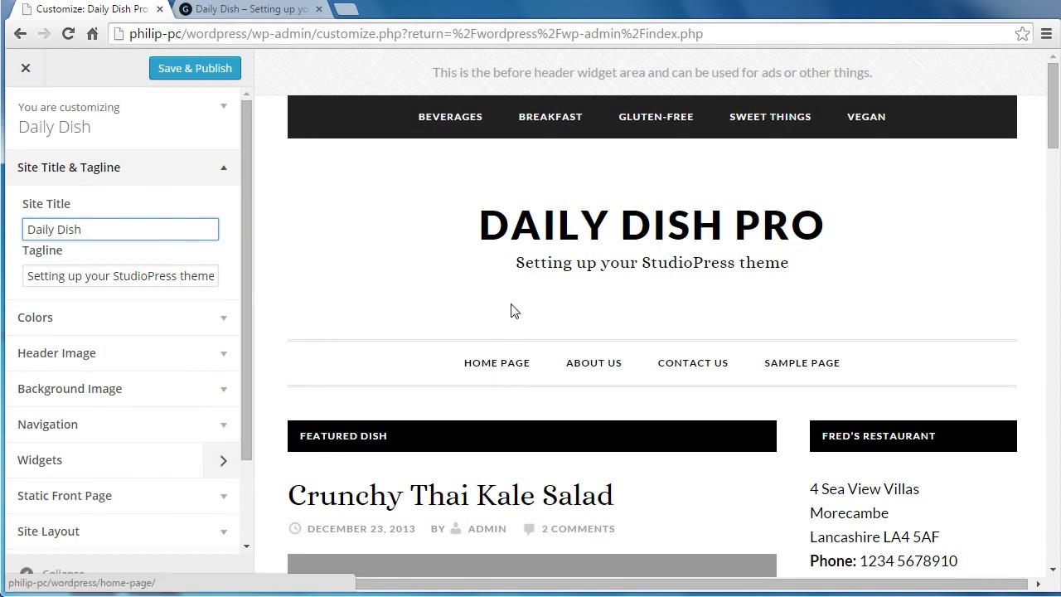
Step: Review the site's tagline and the recommended size in the Header Image settings
triple_click(127, 275)
left_click_drag(554, 262, 684, 280)
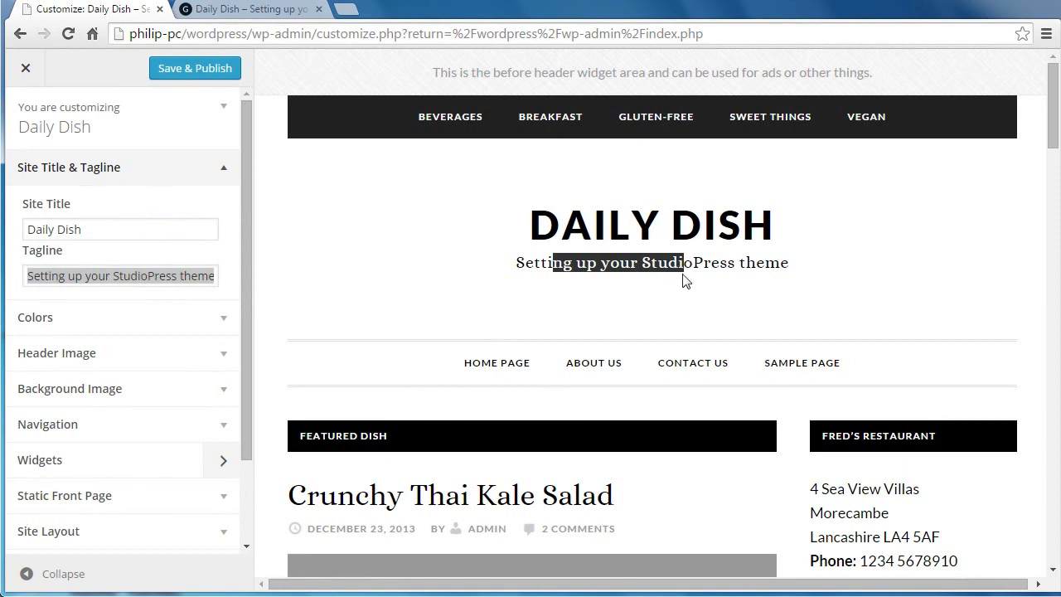
left_click(98, 174)
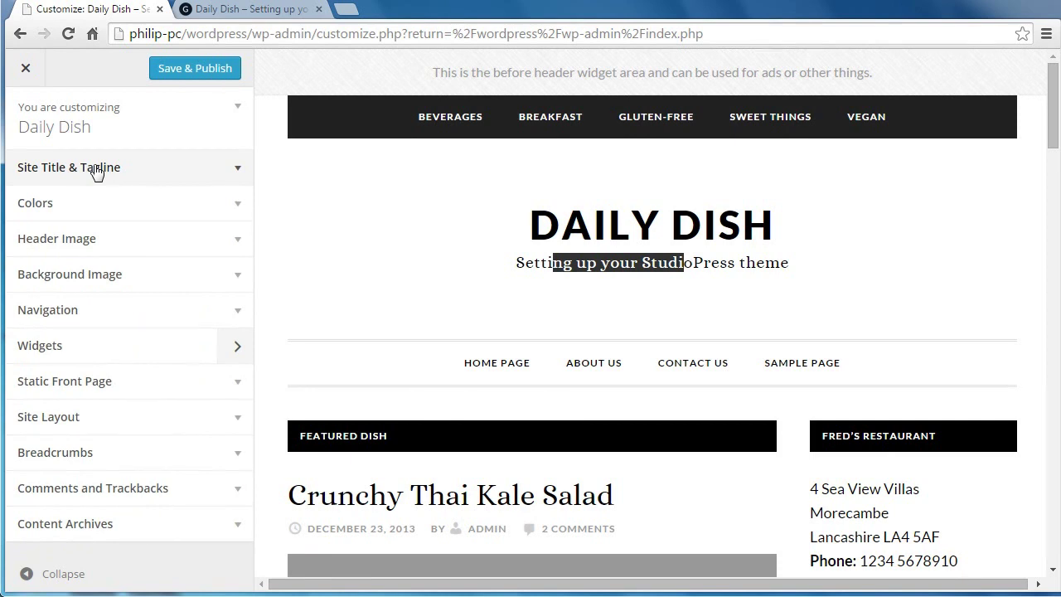
left_click(98, 242)
left_click(461, 254)
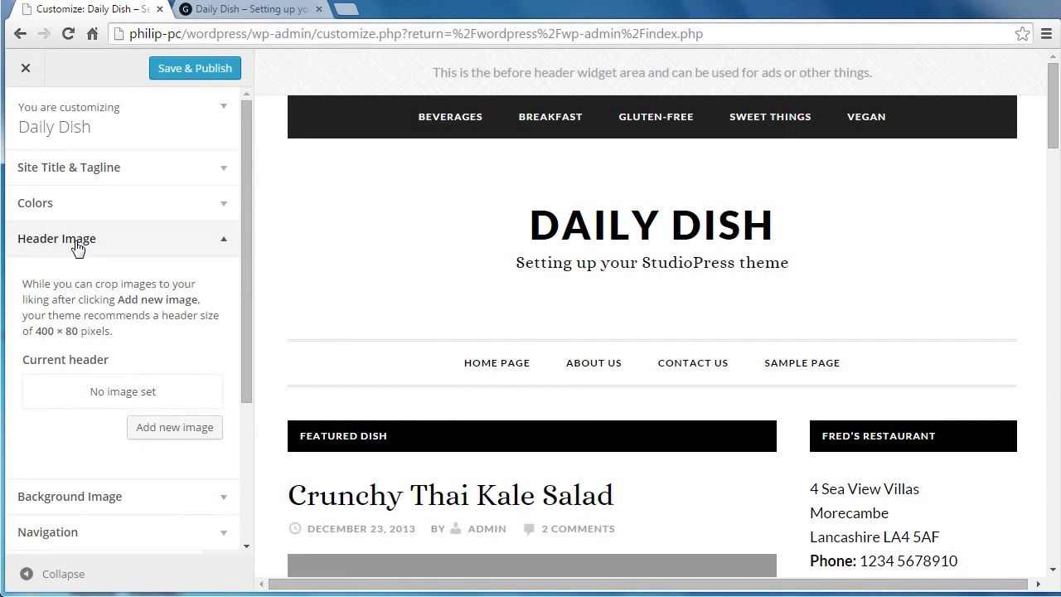
left_click_drag(38, 330, 73, 331)
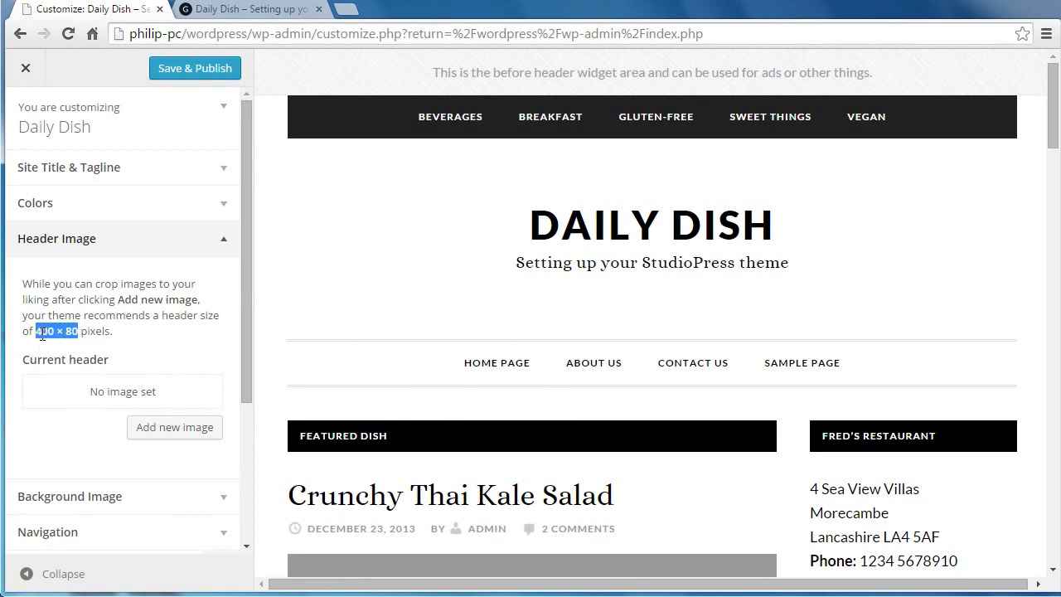
left_click(199, 245)
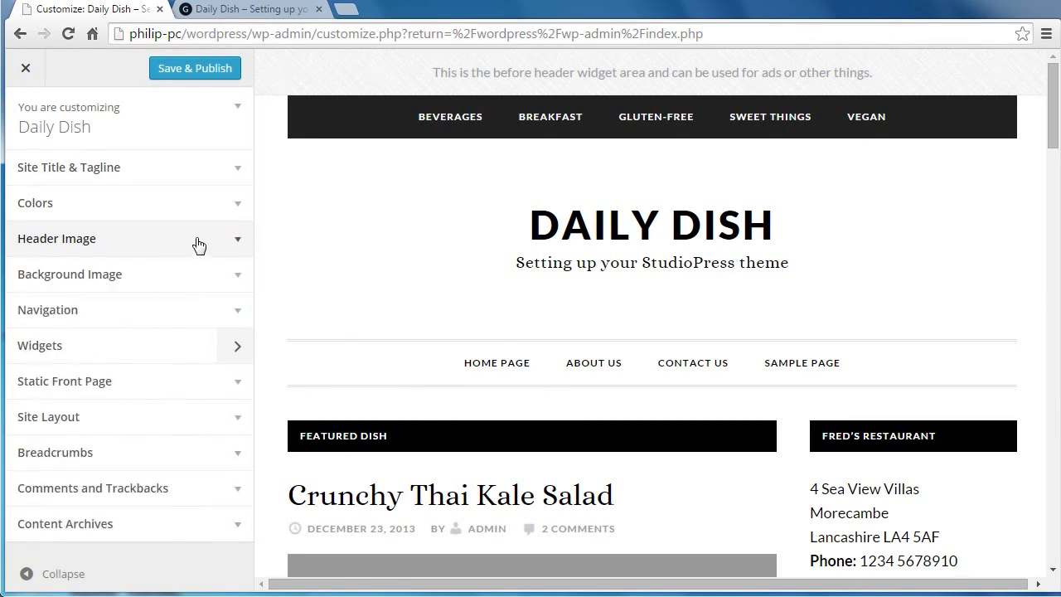
Step: Examine which menus are assigned to the primary and secondary navigation locations
left_click(236, 312)
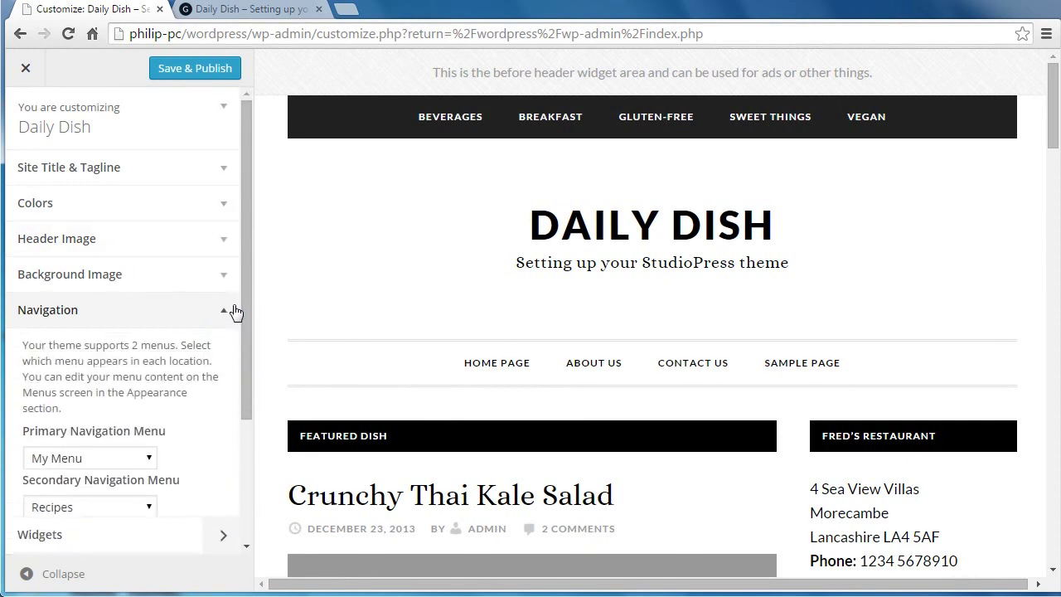
left_click_drag(246, 303, 232, 404)
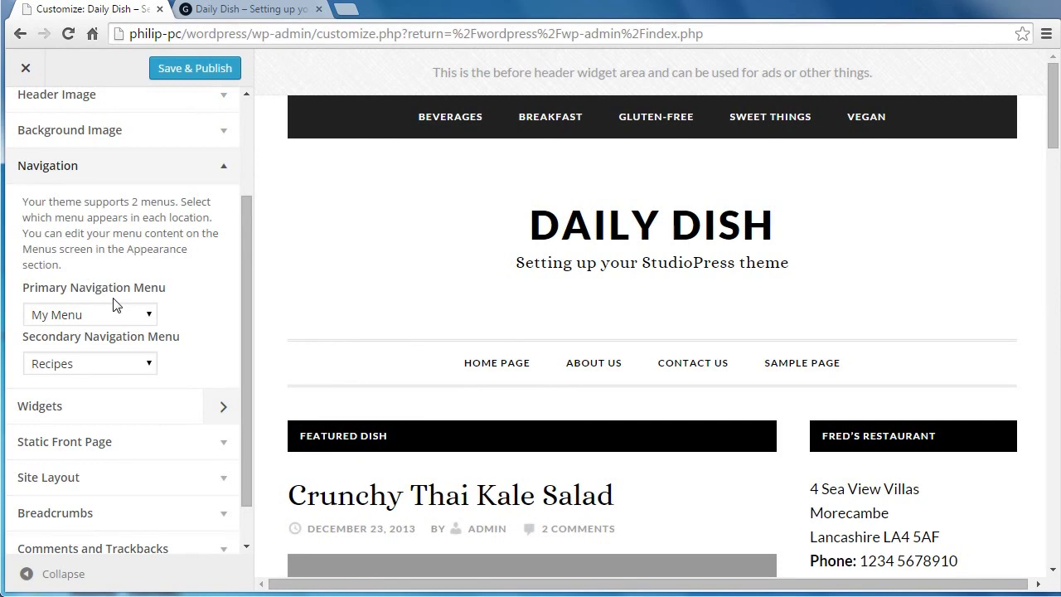
left_click(220, 168)
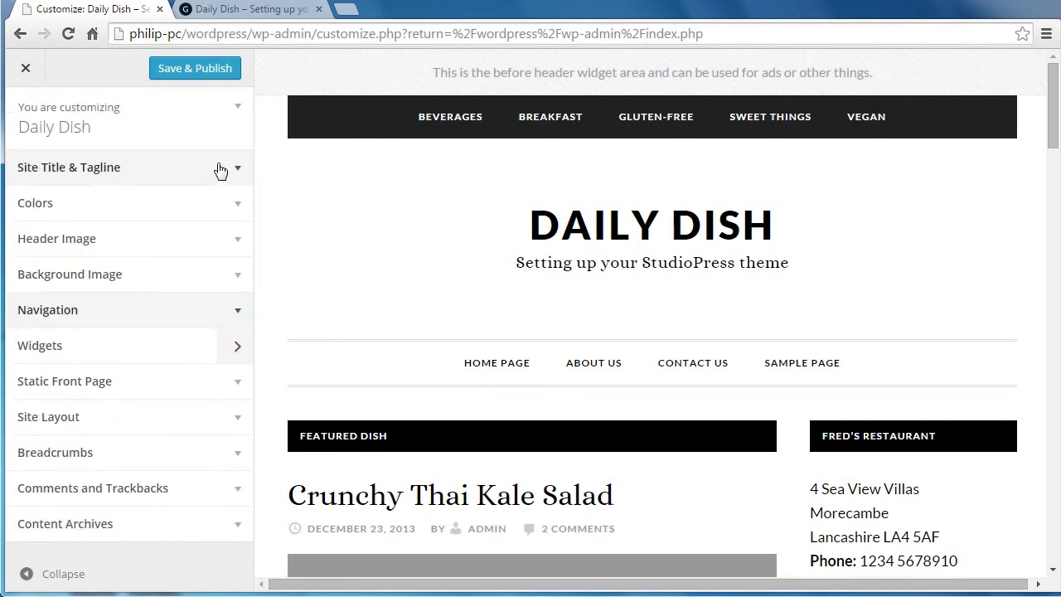
Step: Try displaying a static page as the front page, and return the setting to the latest posts
left_click(77, 388)
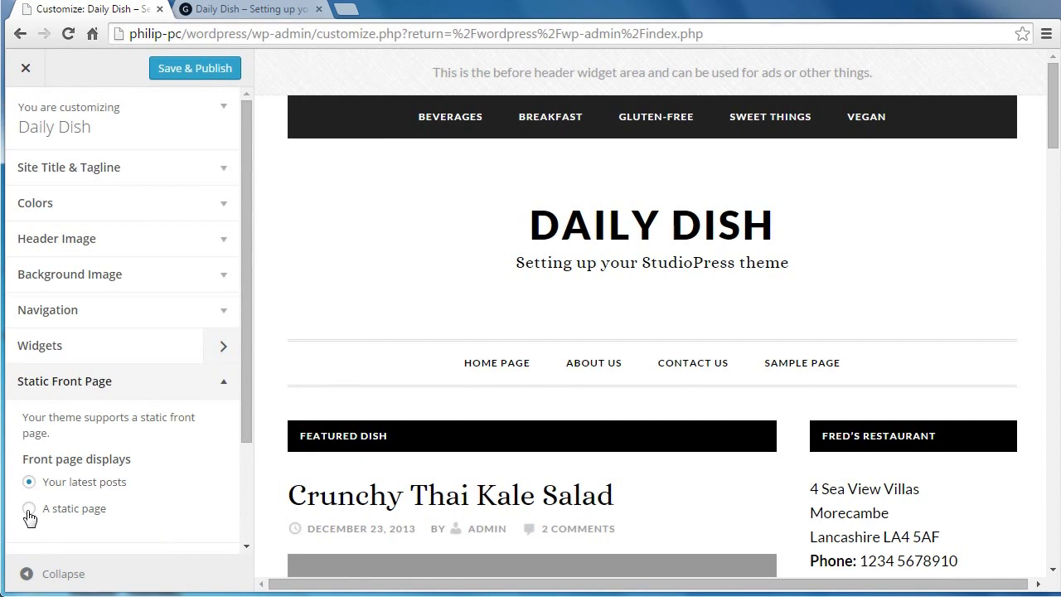
left_click_drag(1049, 145, 1049, 205)
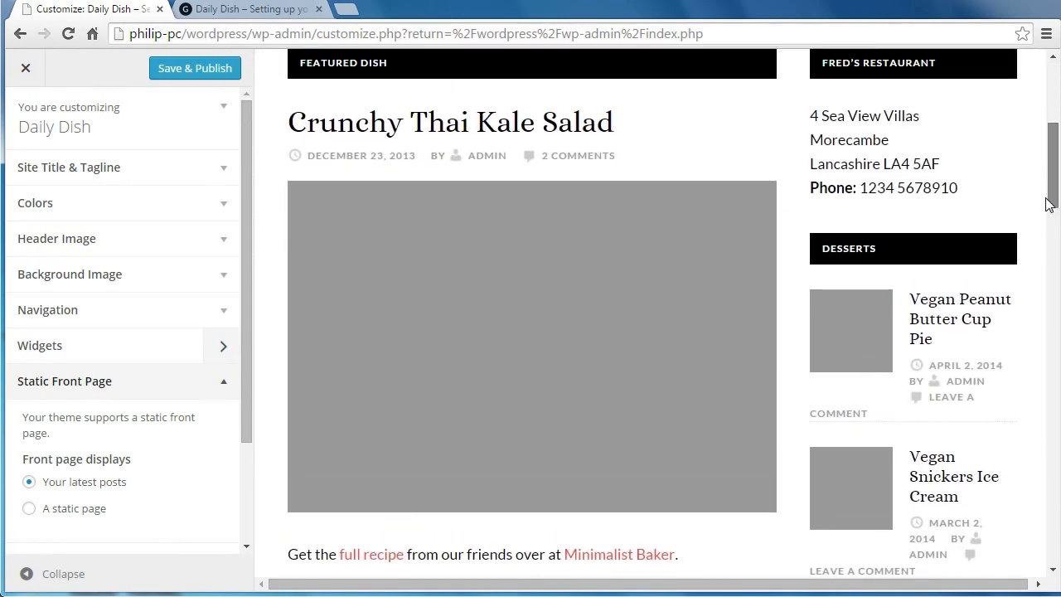
left_click(30, 509)
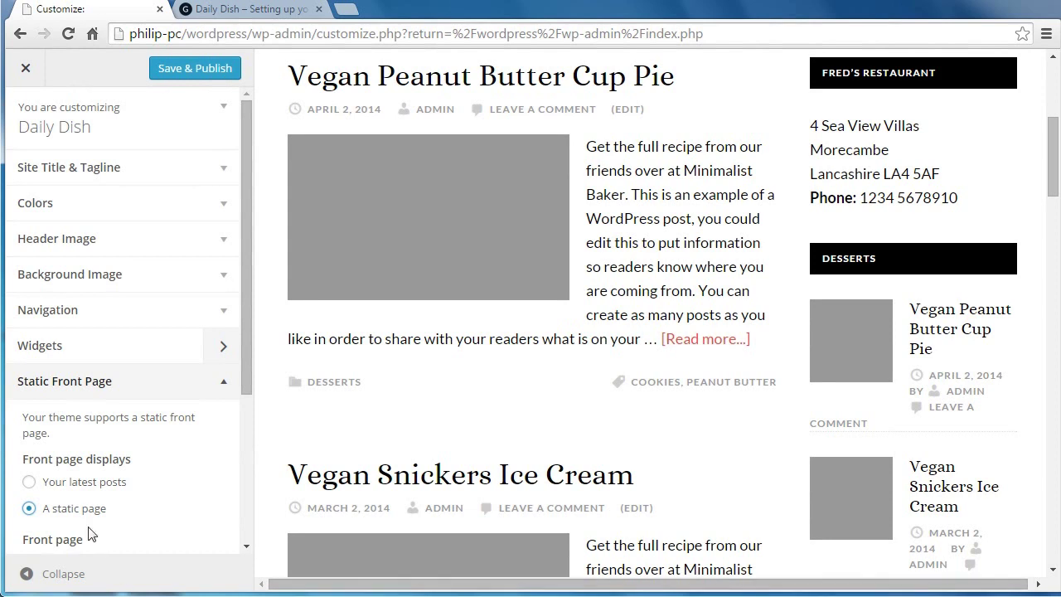
left_click(29, 483)
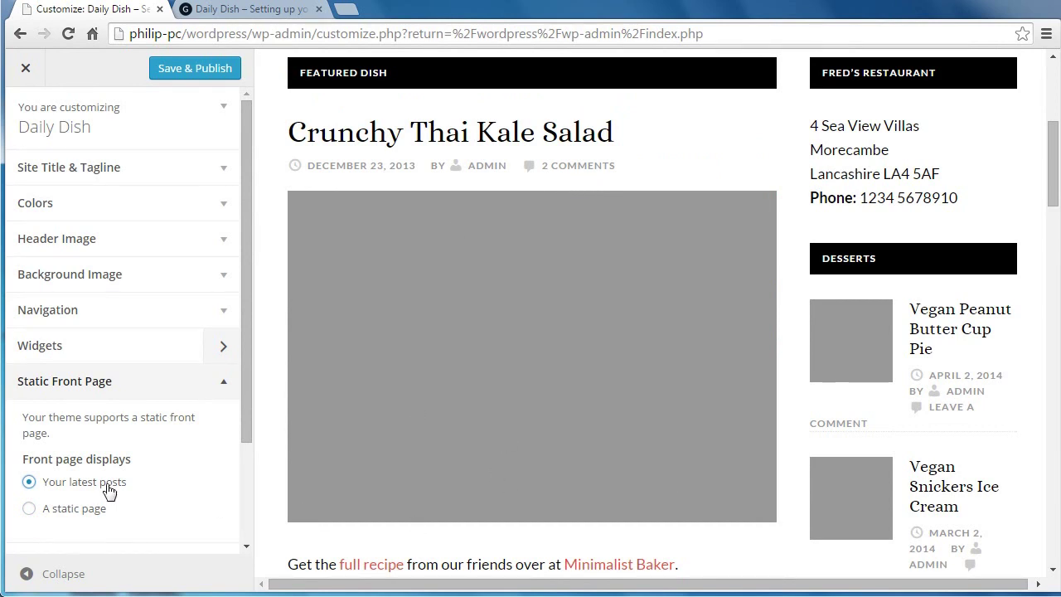
left_click(99, 383)
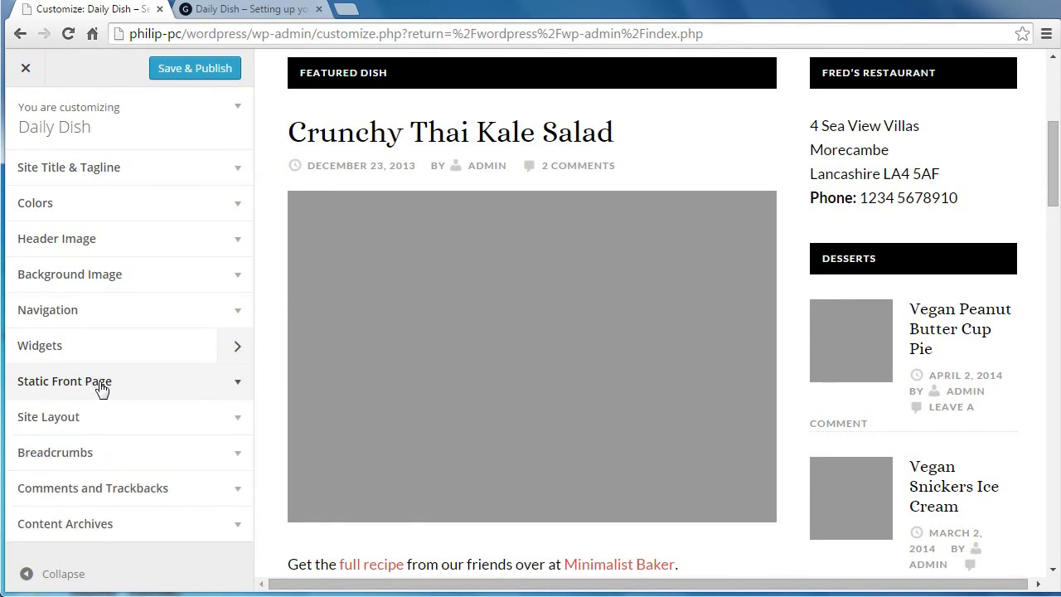
Step: Enable breadcrumbs for Homepage and Single, publish the change, and check them on the Crunchy Thai Kale Salad post
left_click(97, 454)
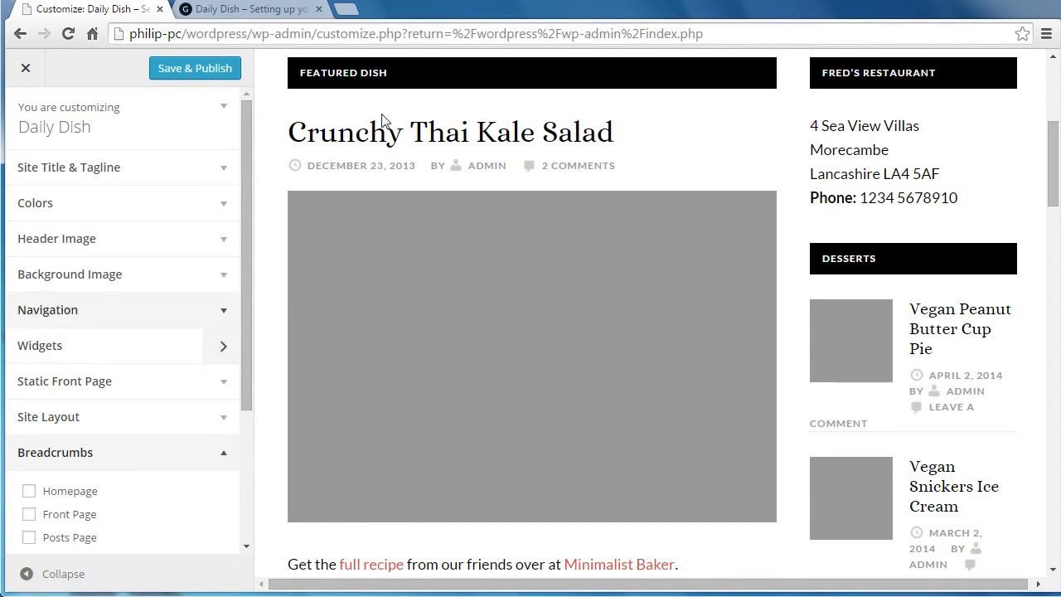
left_click(29, 492)
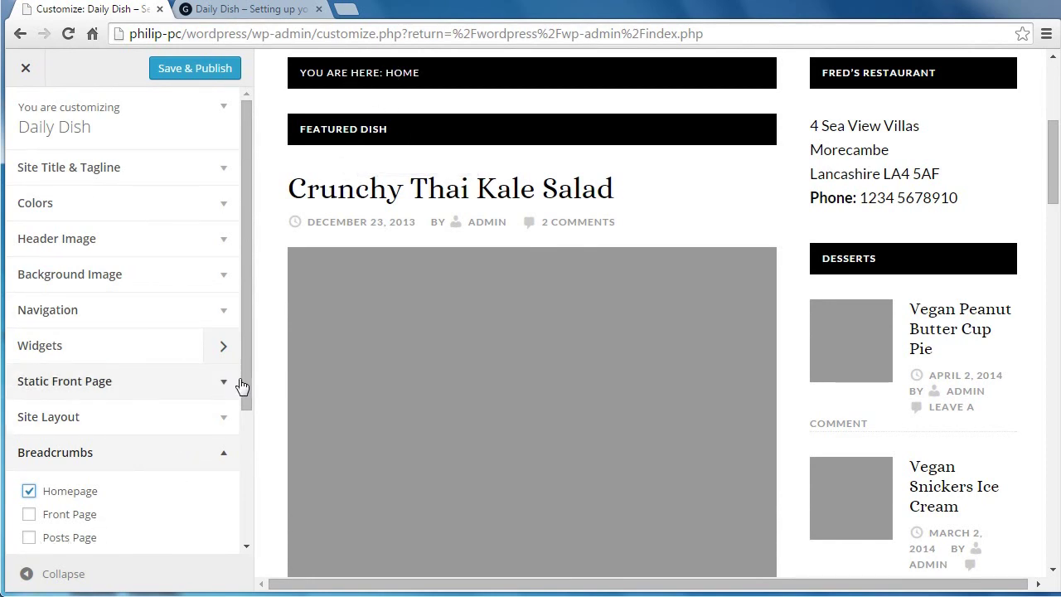
scroll(239, 322, "down", 2)
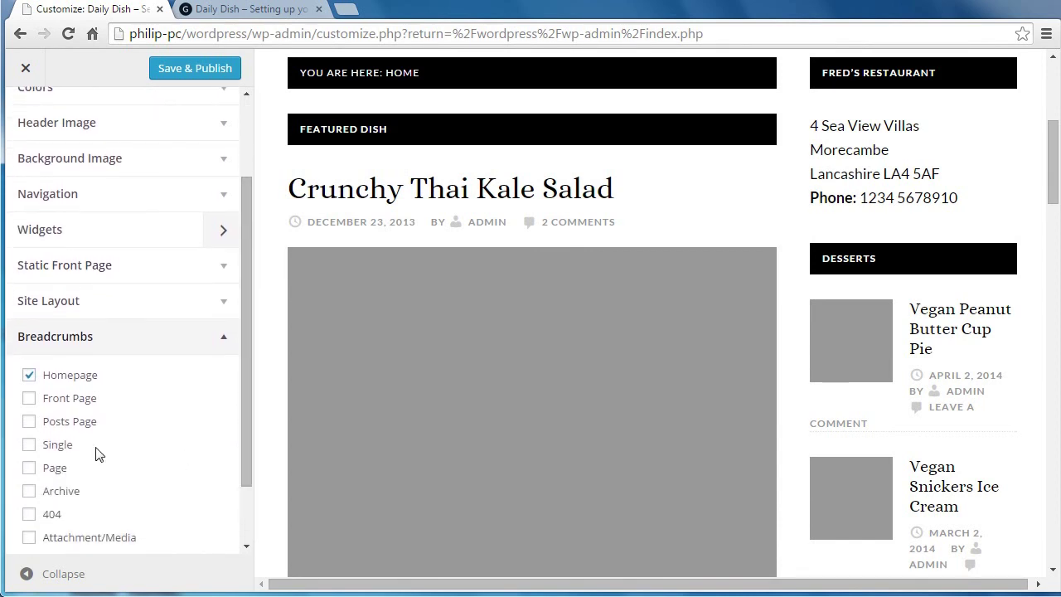
left_click(30, 447)
left_click(208, 68)
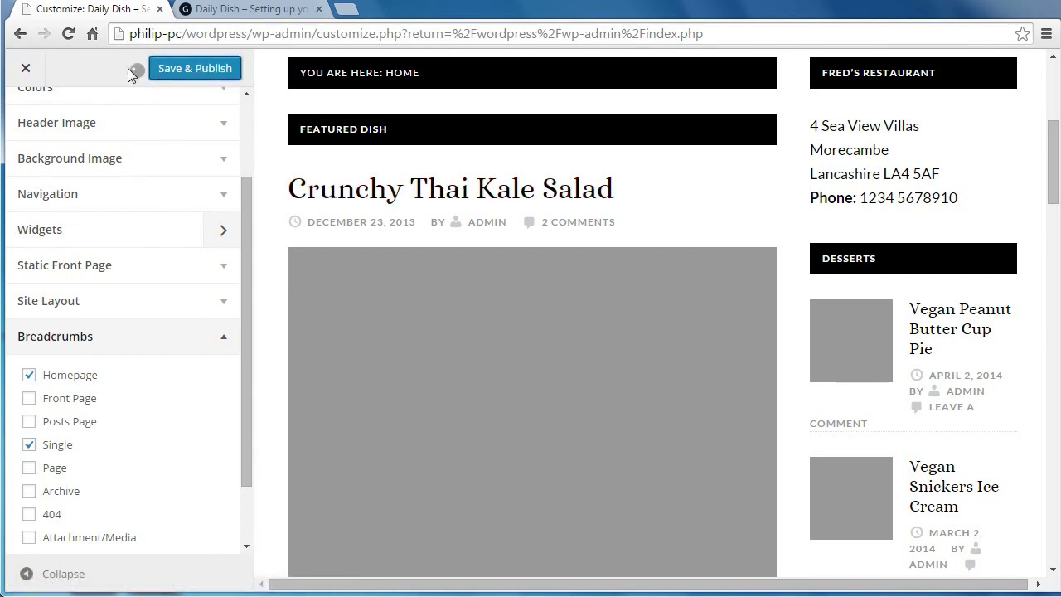
left_click(431, 189)
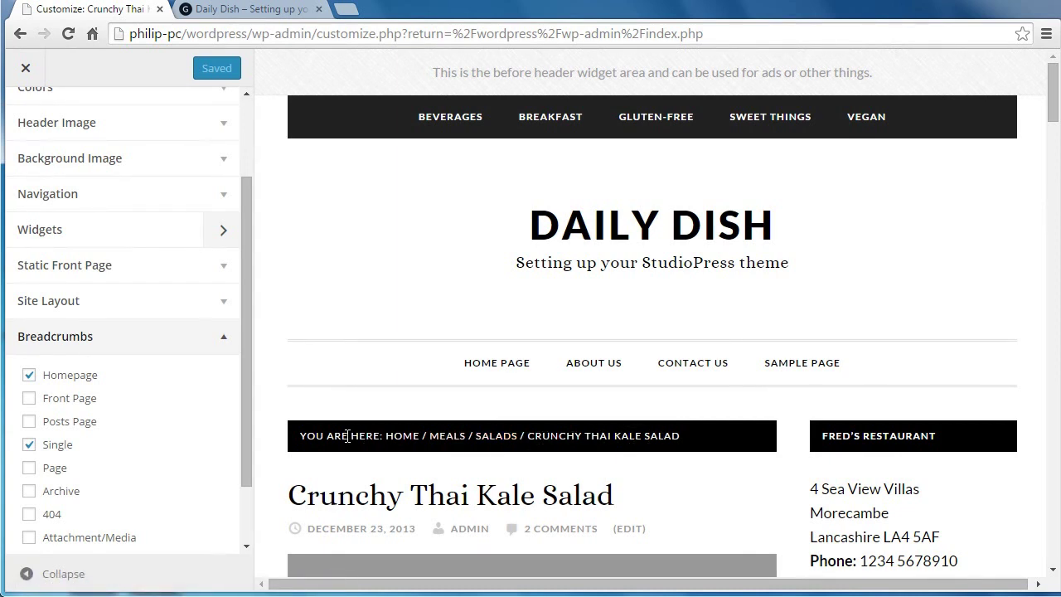
Step: Disable breadcrumbs for Single and Homepage and publish the change
left_click(29, 444)
left_click(29, 377)
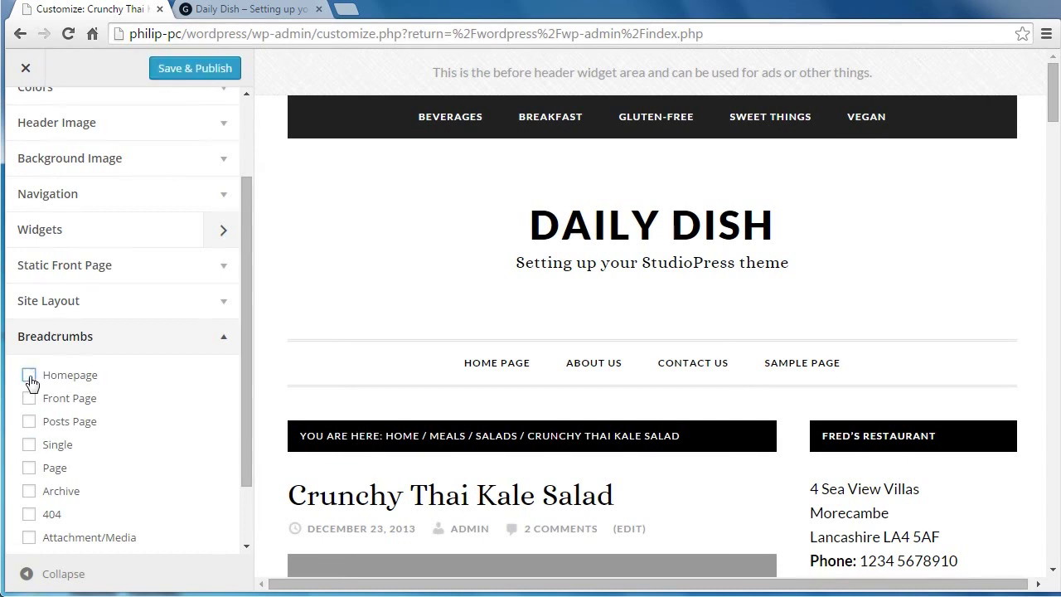
left_click(174, 73)
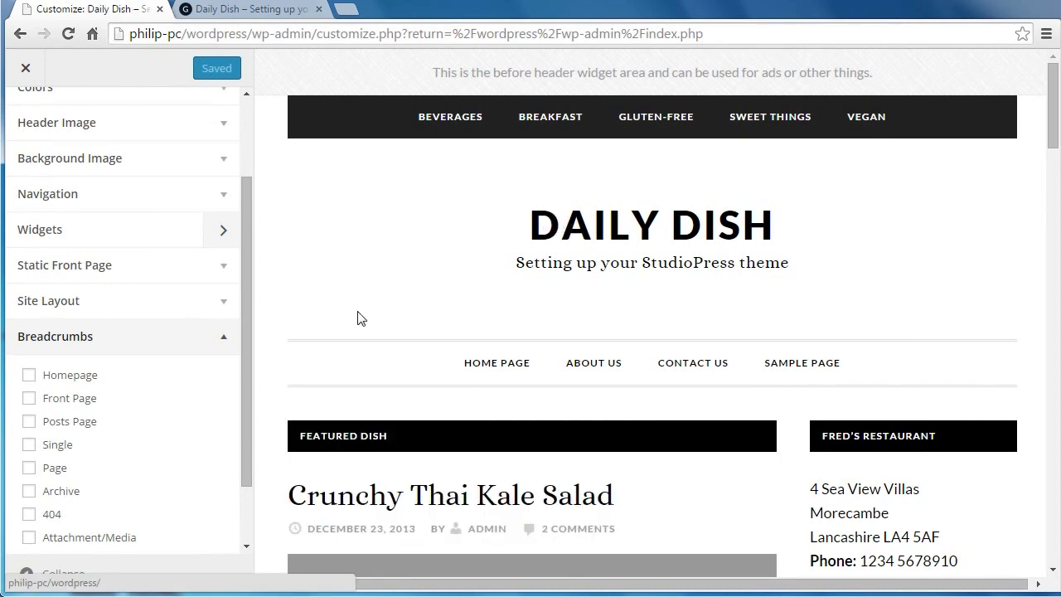
left_click(217, 338)
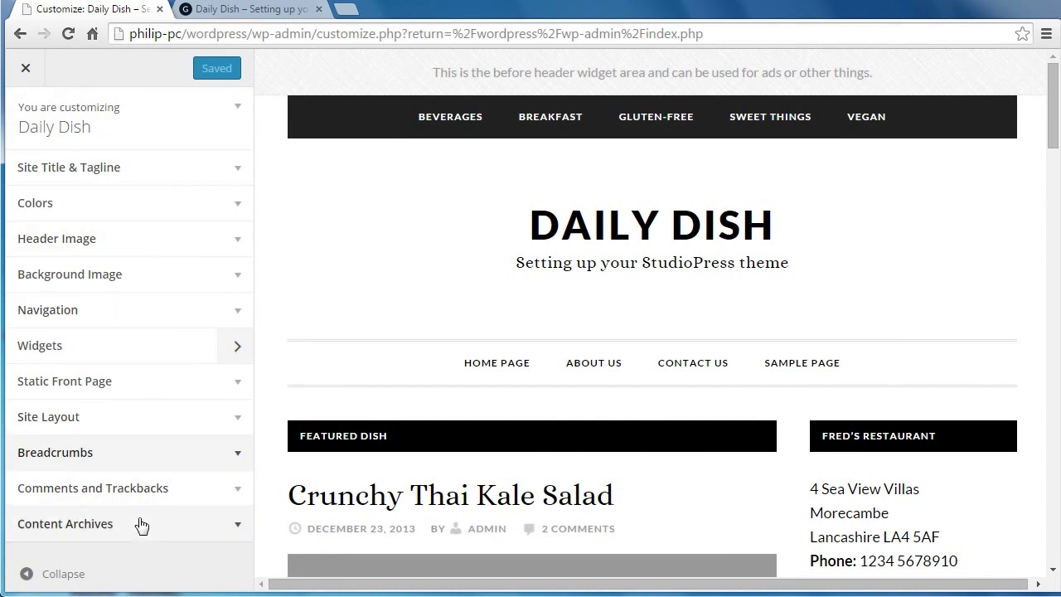
Step: Examine the Comments and Trackbacks options for posts and pages
left_click(79, 496)
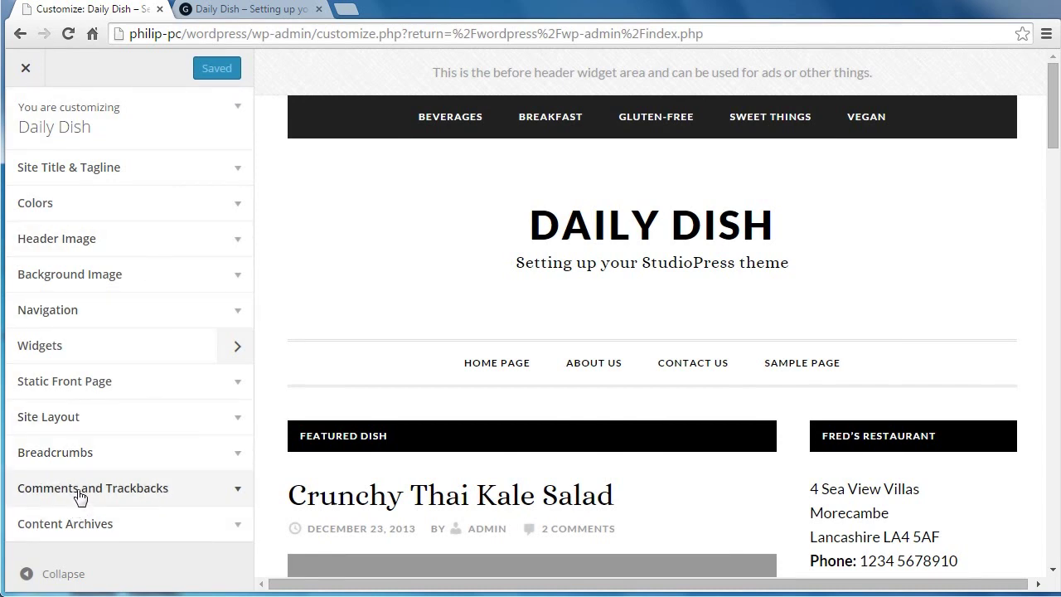
left_click_drag(241, 442, 246, 507)
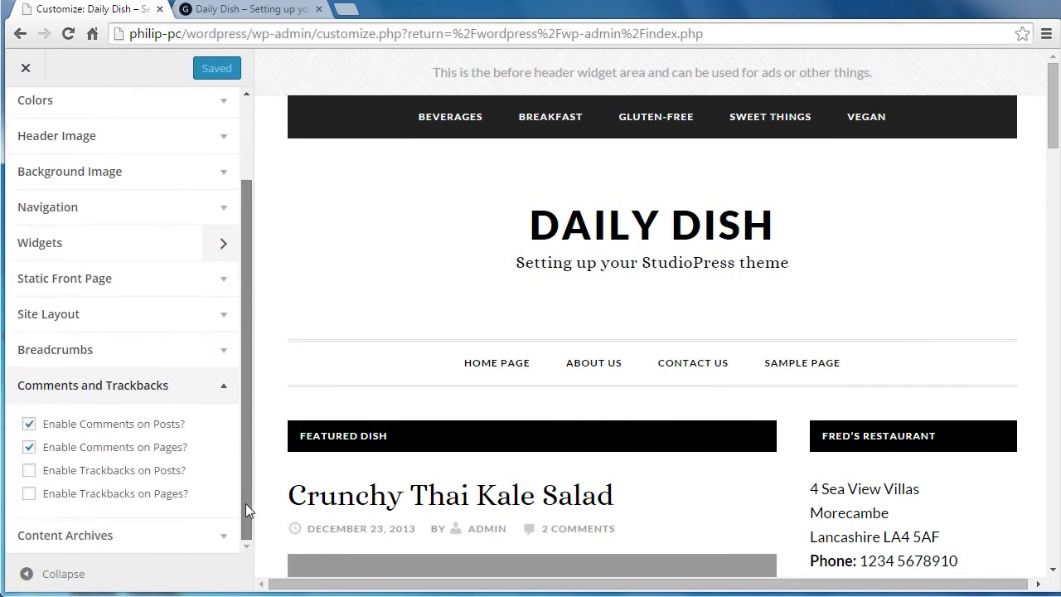
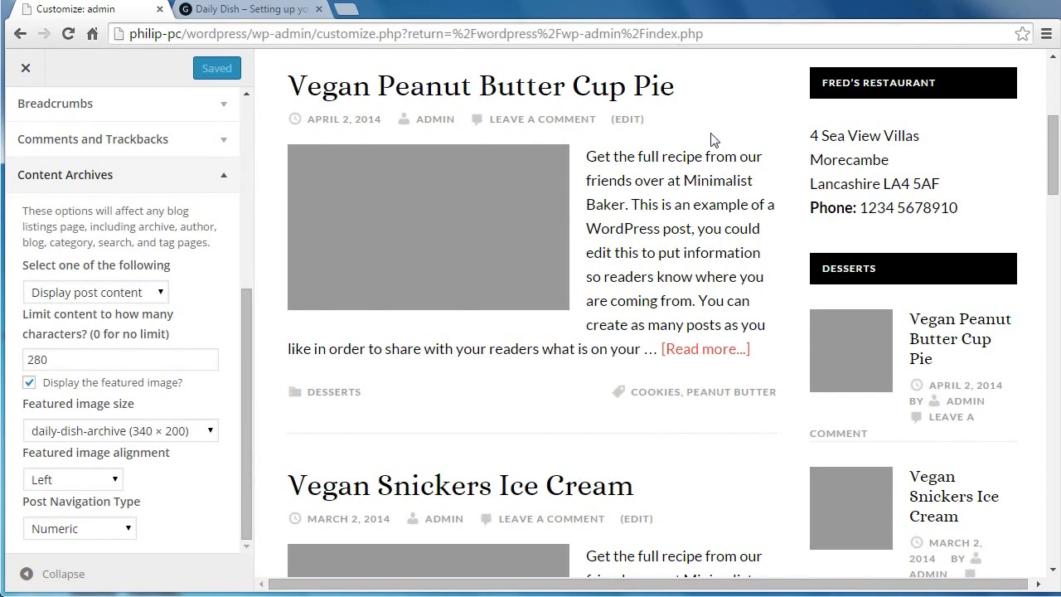
Step: Check the archive excerpt text and try replacing the first digit of the content character limit with 6
left_click_drag(587, 157, 642, 344)
left_click(642, 259)
left_click_drag(31, 359, 26, 359)
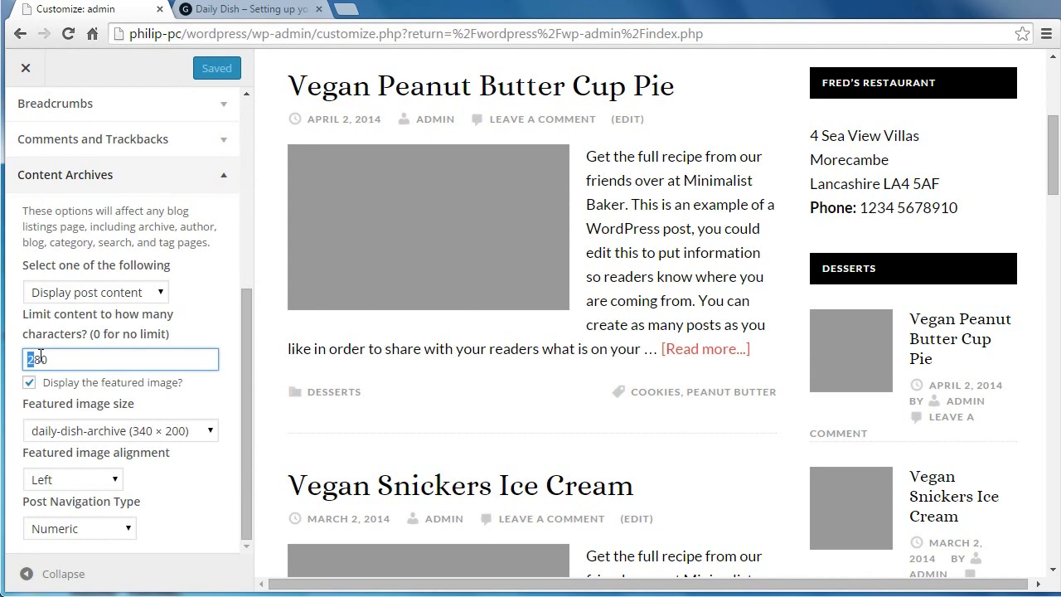
type("6")
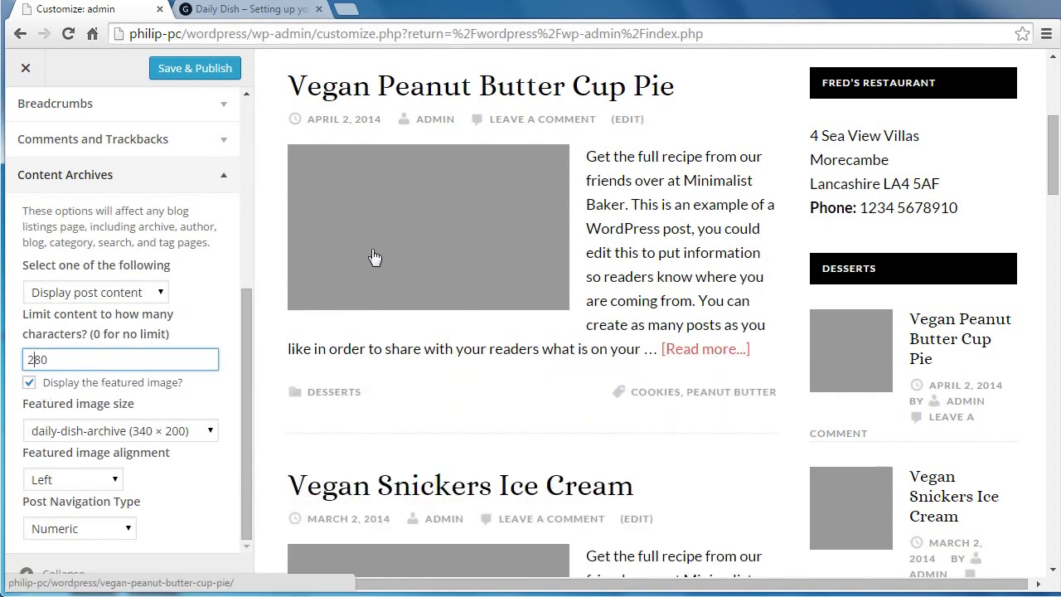
Step: Try the thumbnail (150 × 150) featured image size for the content archives, and restore daily-dish-archive (340 × 200)
left_click(29, 383)
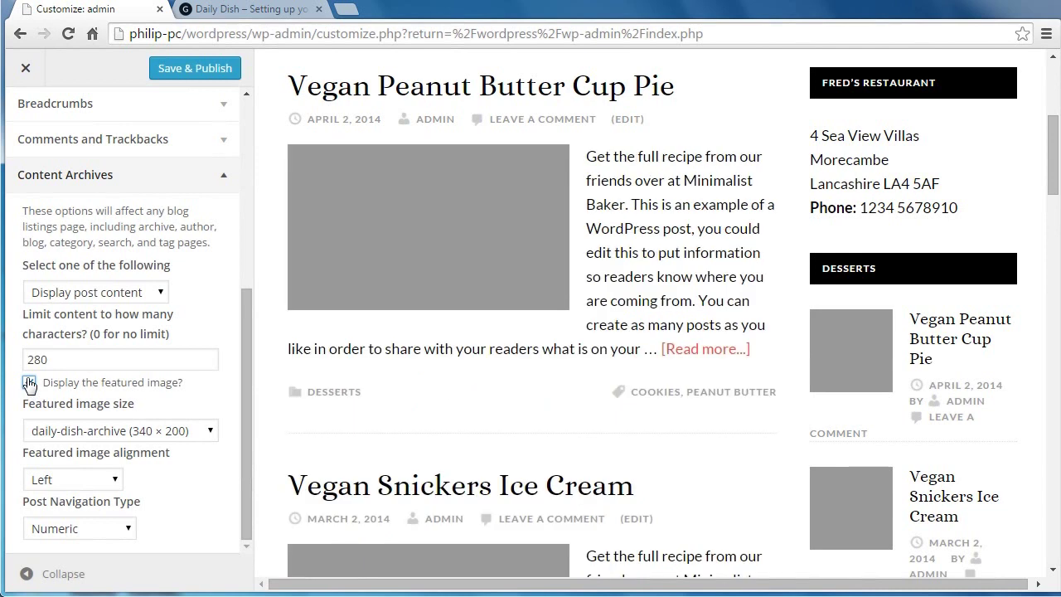
left_click(187, 433)
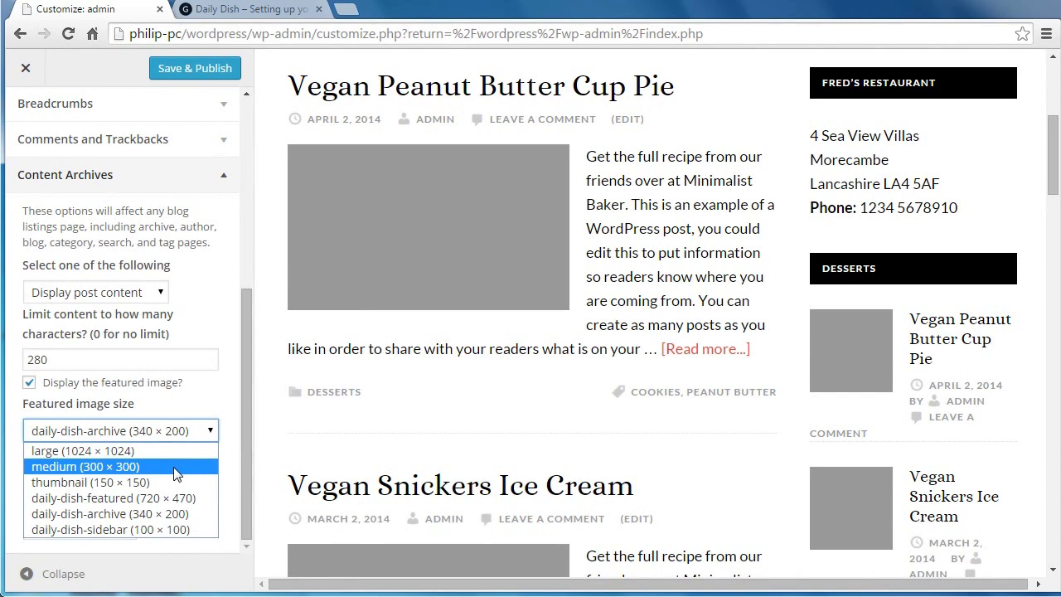
left_click(64, 482)
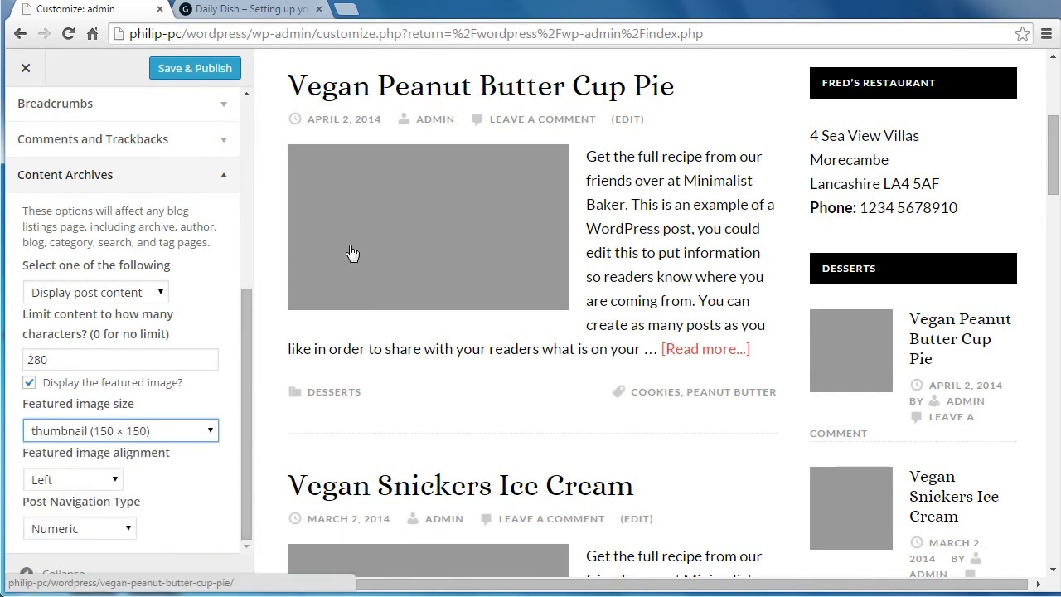
left_click(141, 432)
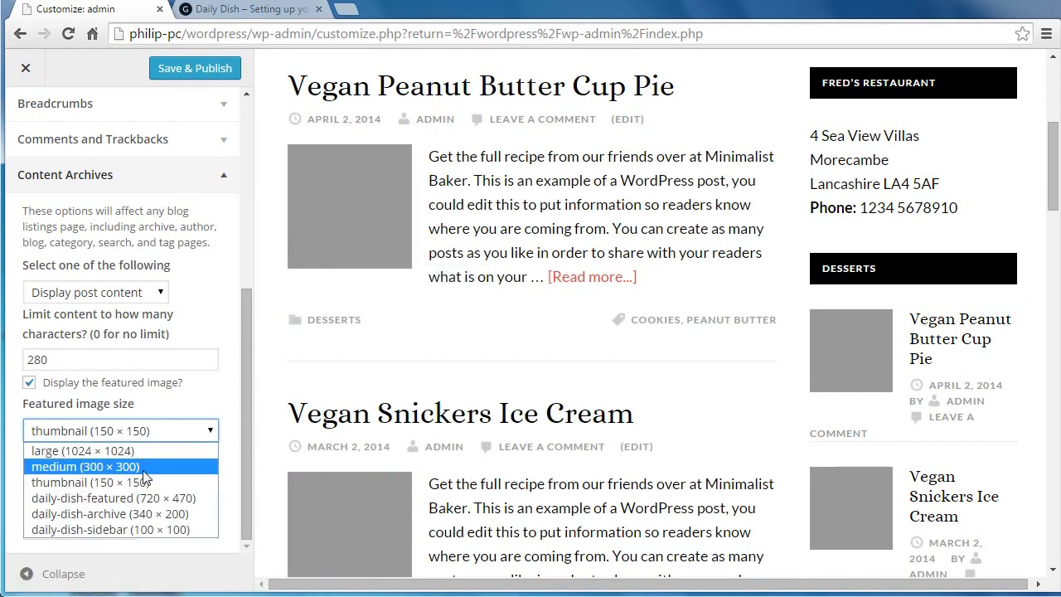
left_click(182, 513)
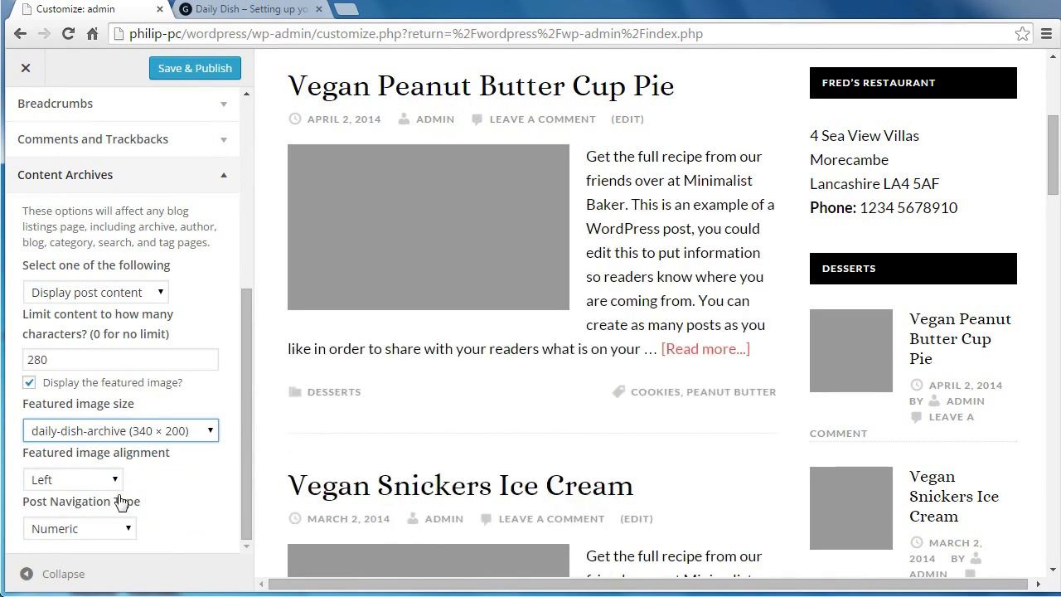
Step: Try aligning the archive's featured images to Right, and set the alignment back to Left
left_click(101, 487)
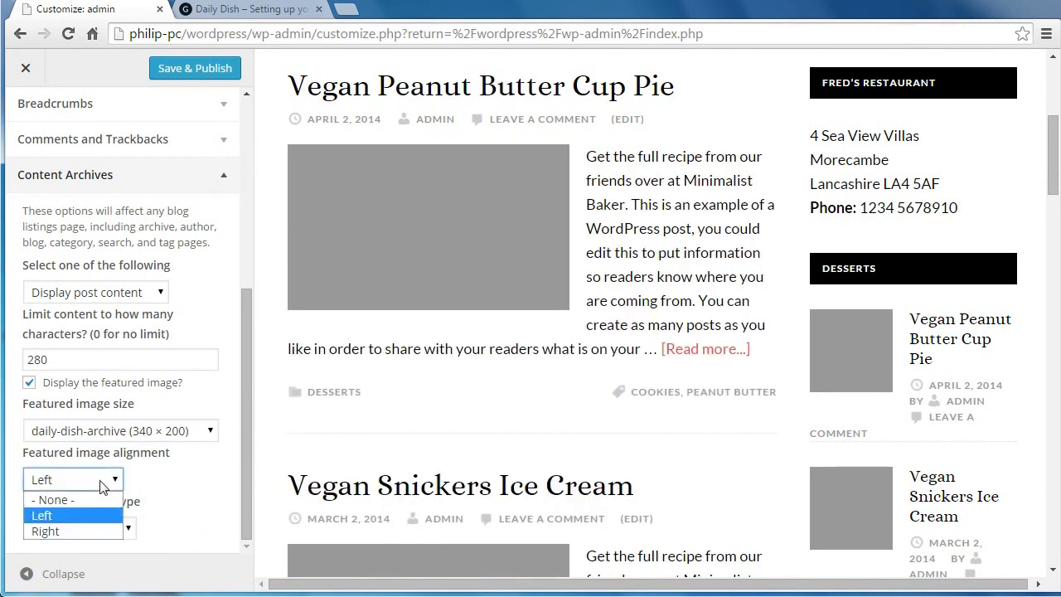
left_click(73, 531)
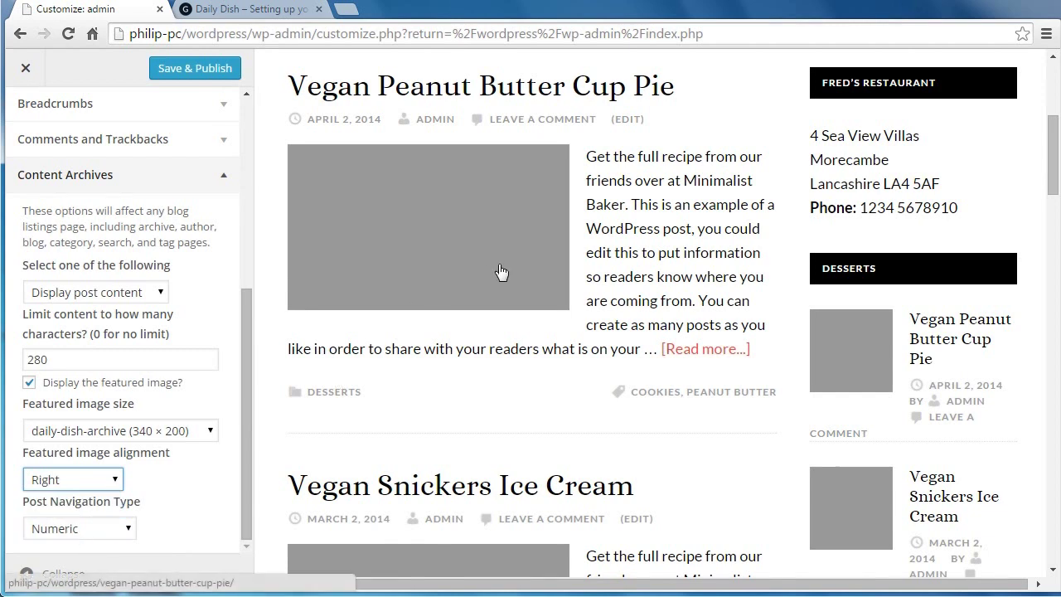
left_click(100, 481)
left_click(90, 515)
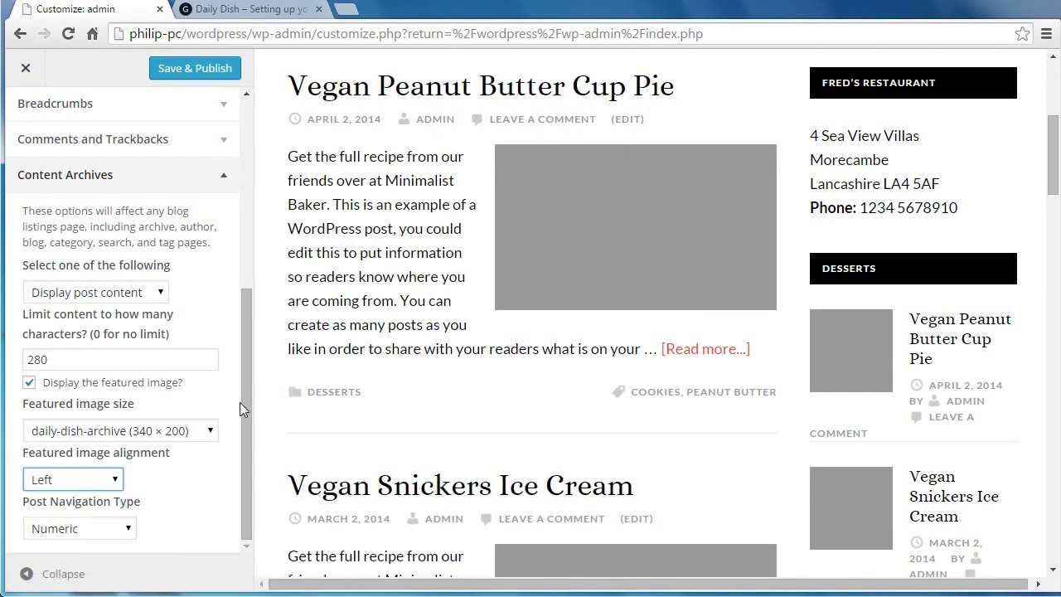
Step: Preview the Previous / Next post navigation type below the archive posts, and set it back to Numeric
left_click_drag(1054, 158, 1039, 425)
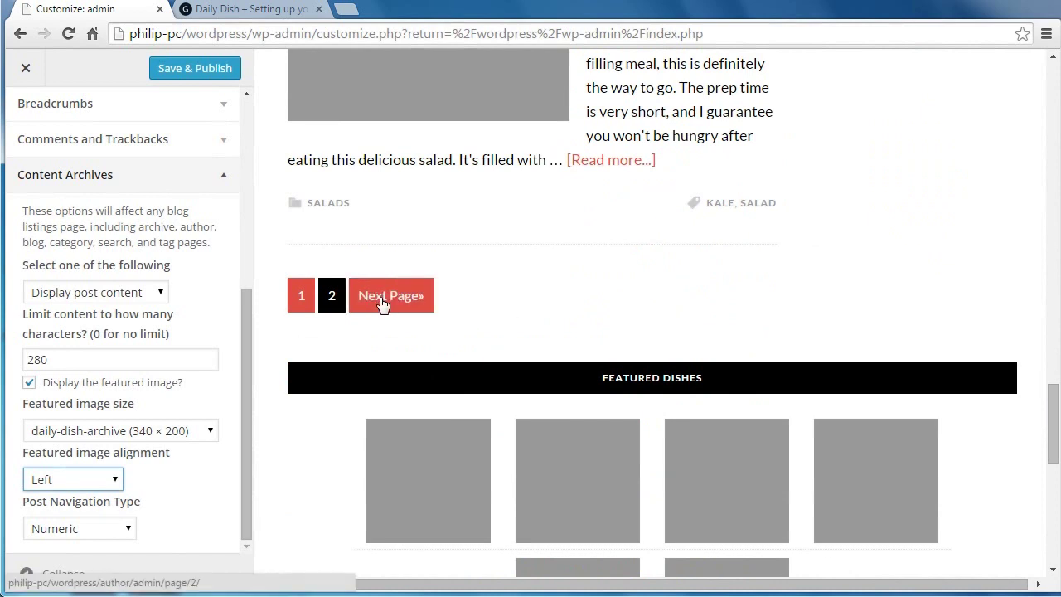
left_click(93, 536)
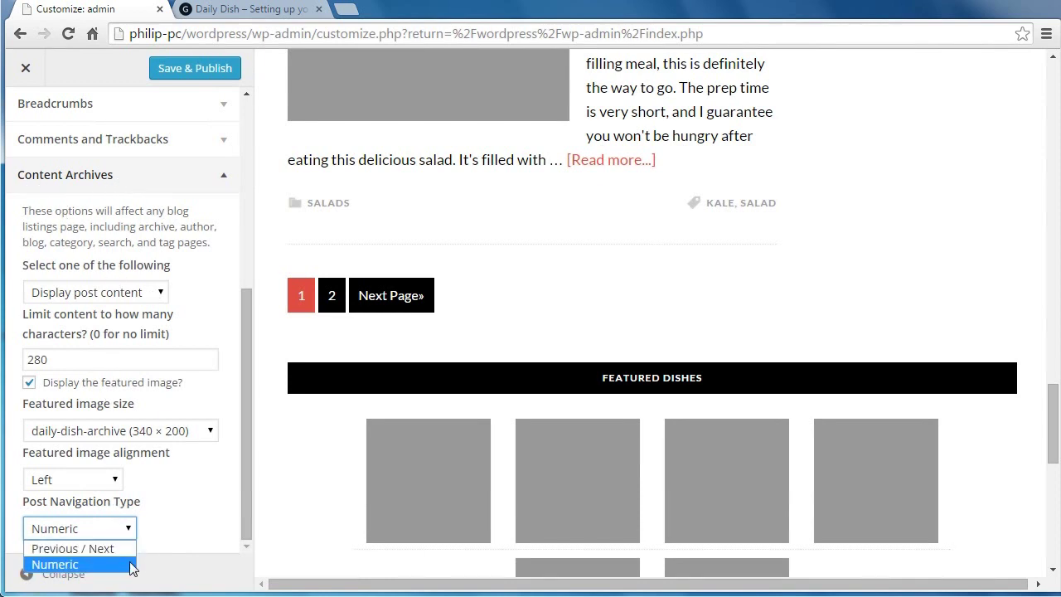
left_click(82, 549)
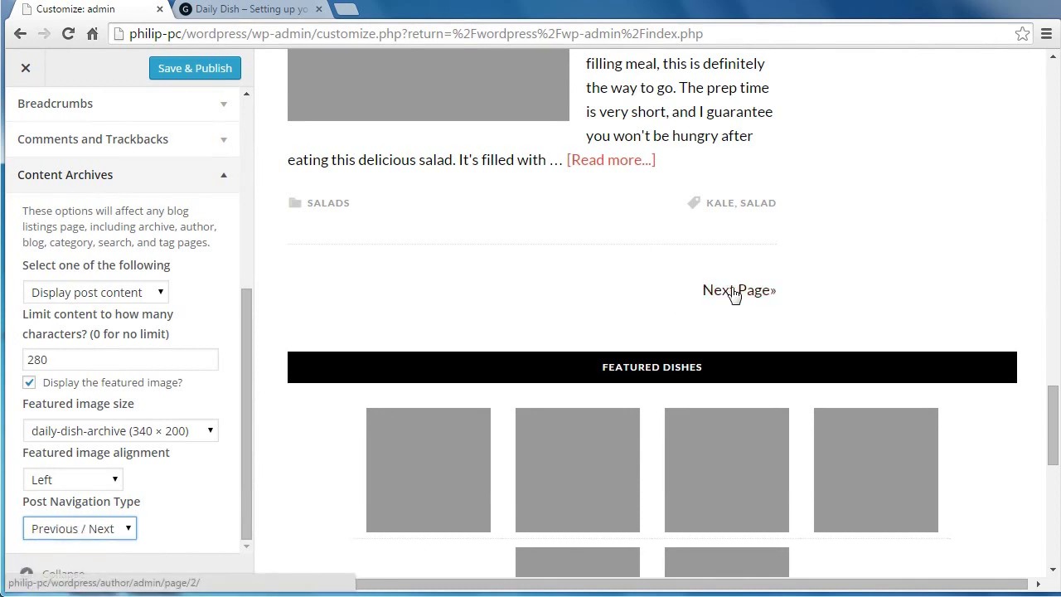
left_click(85, 529)
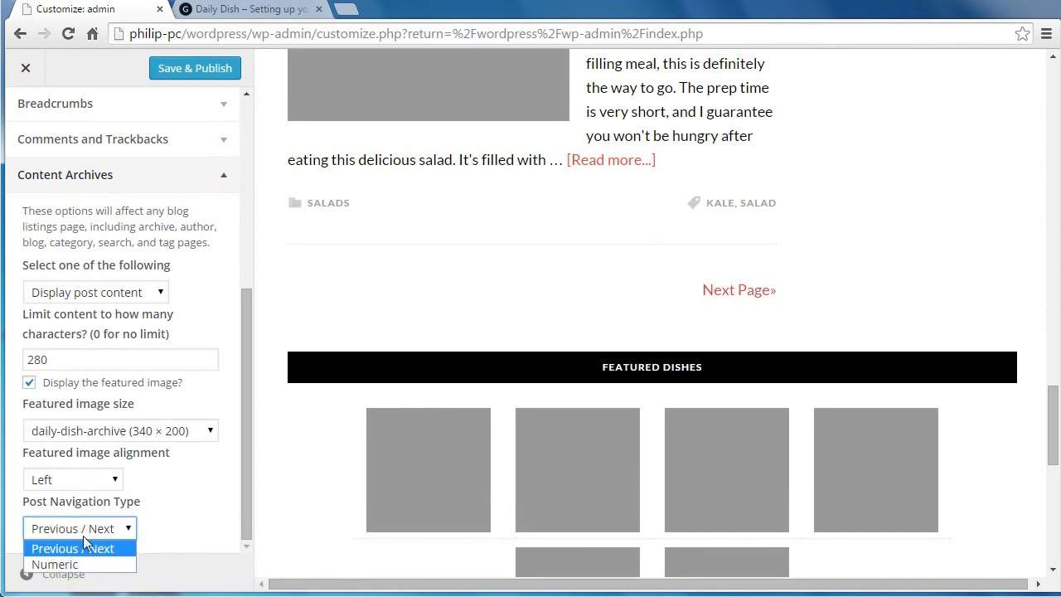
left_click(74, 564)
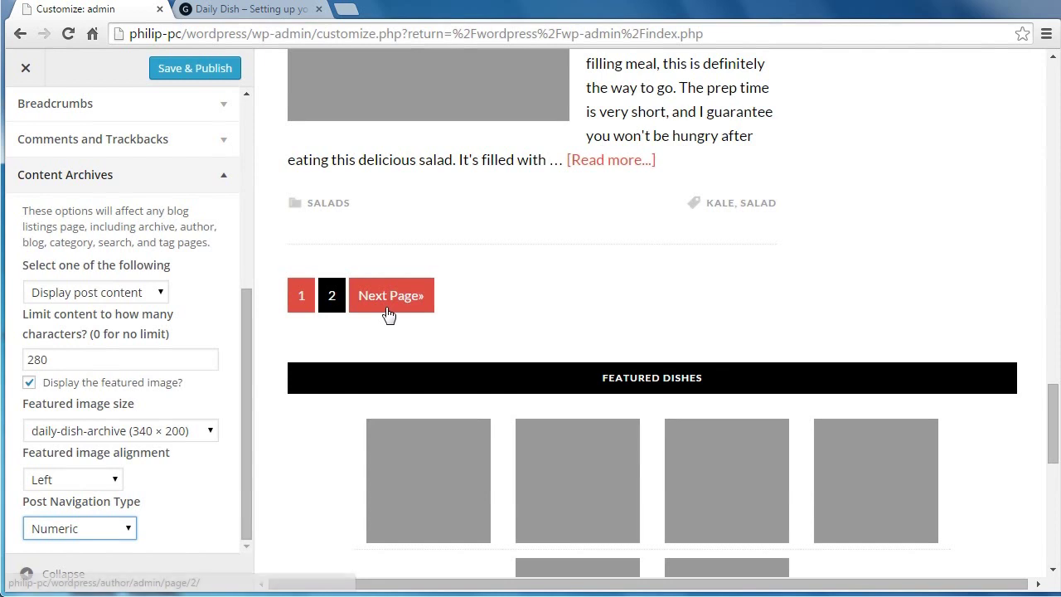
Step: Collapse the Content Archives settings, publish the customizer changes, and return to the Dashboard
left_click(229, 176)
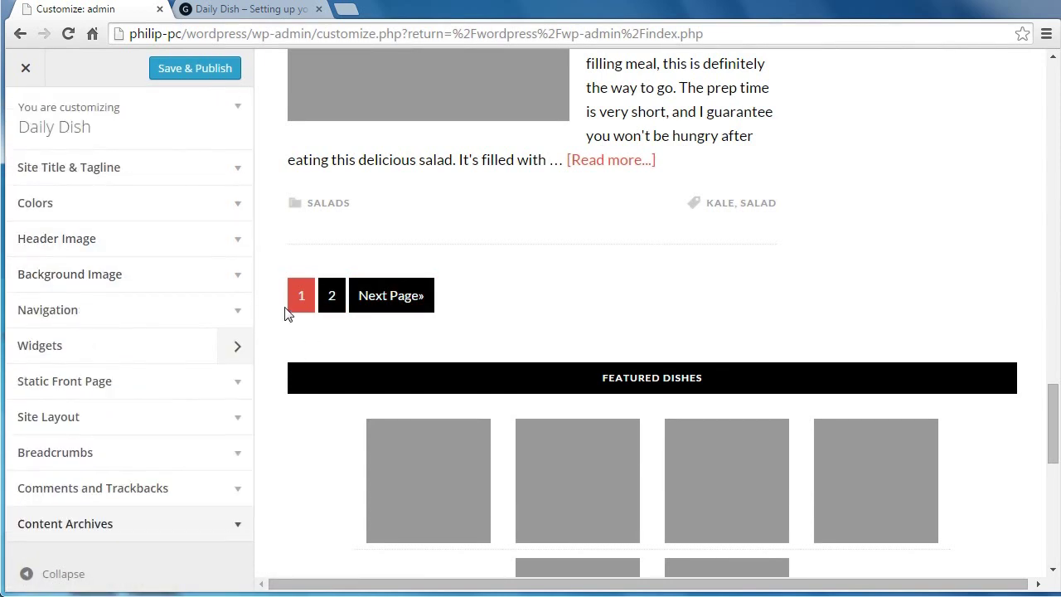
left_click(181, 73)
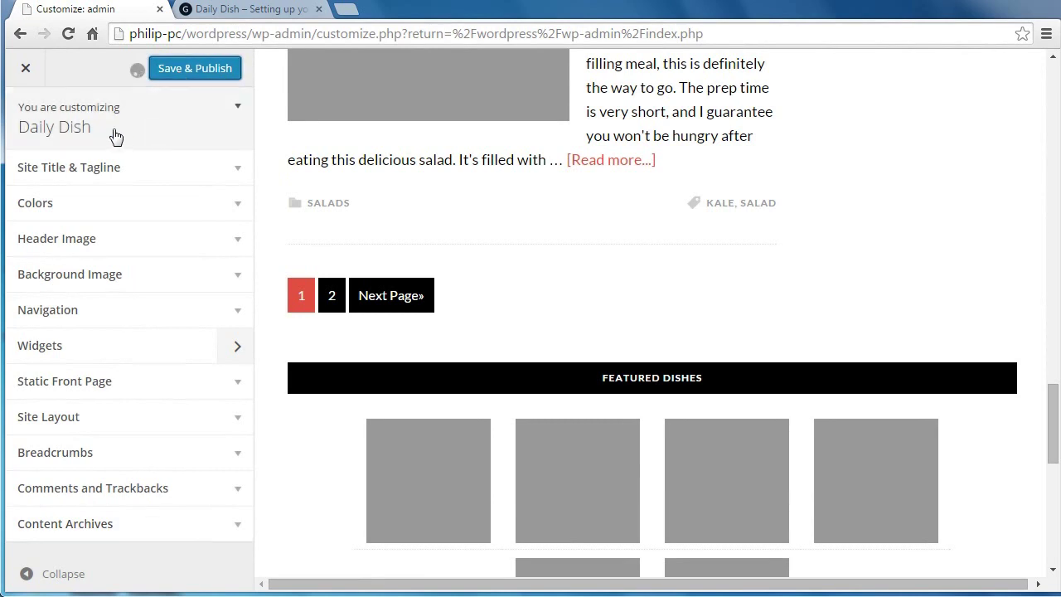
left_click(25, 70)
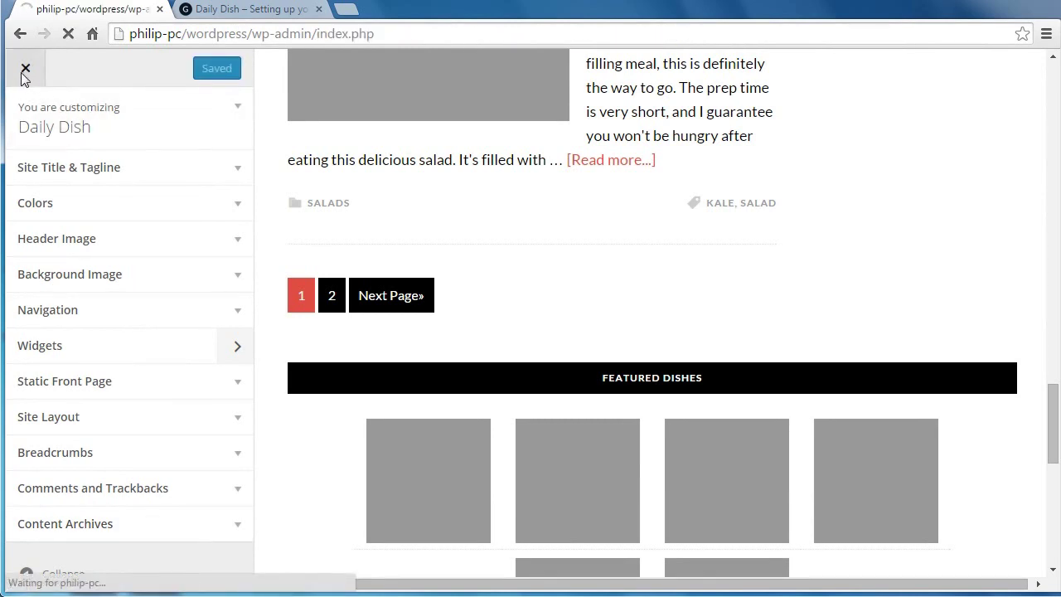
mouse_move(22, 78)
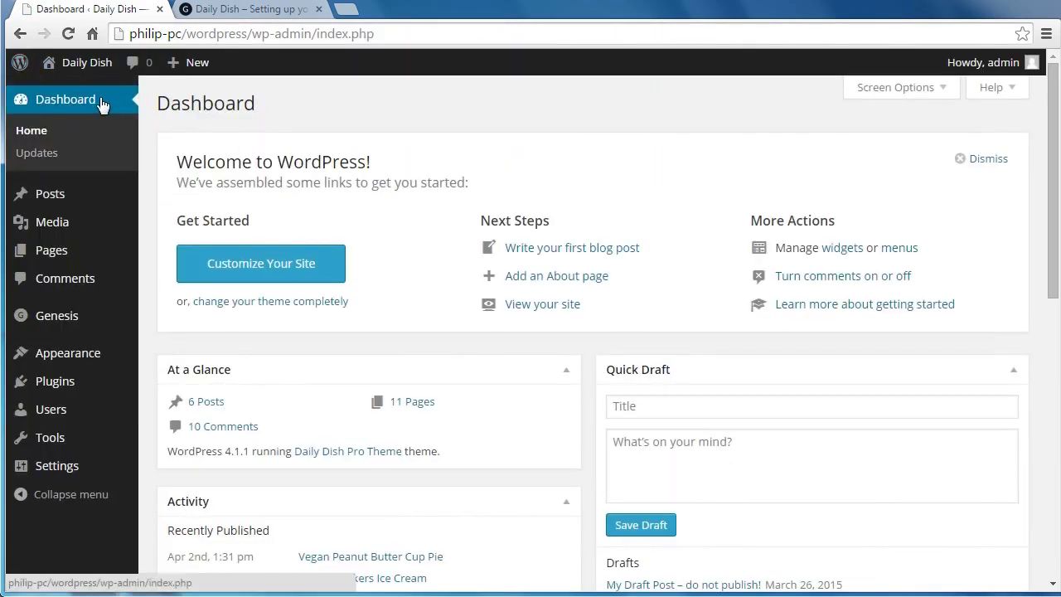
Step: Reopen the theme customizer from the Dashboard and check its Navigation section
mouse_move(92, 354)
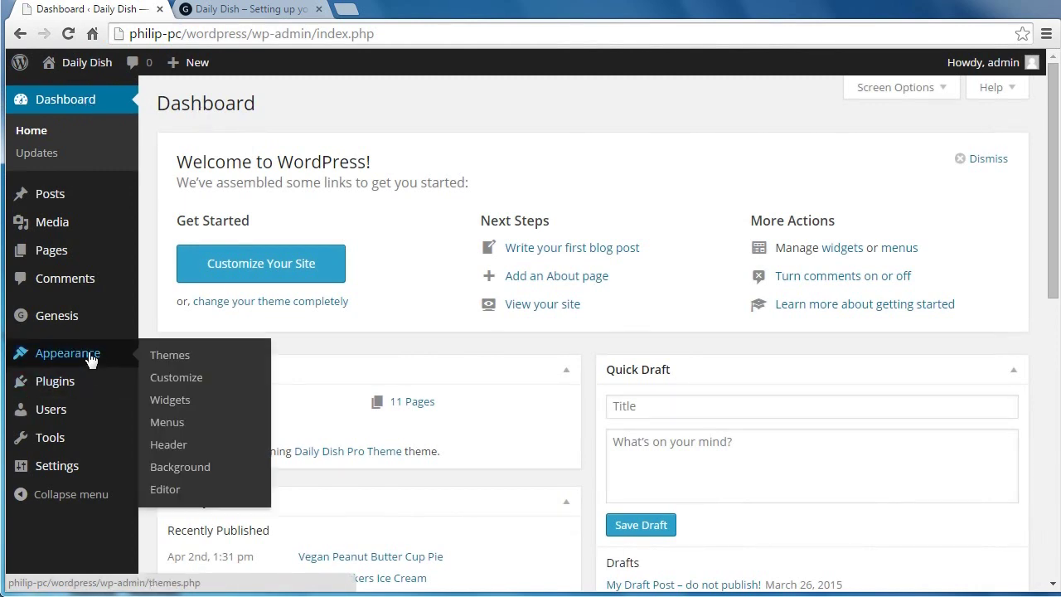
left_click(190, 377)
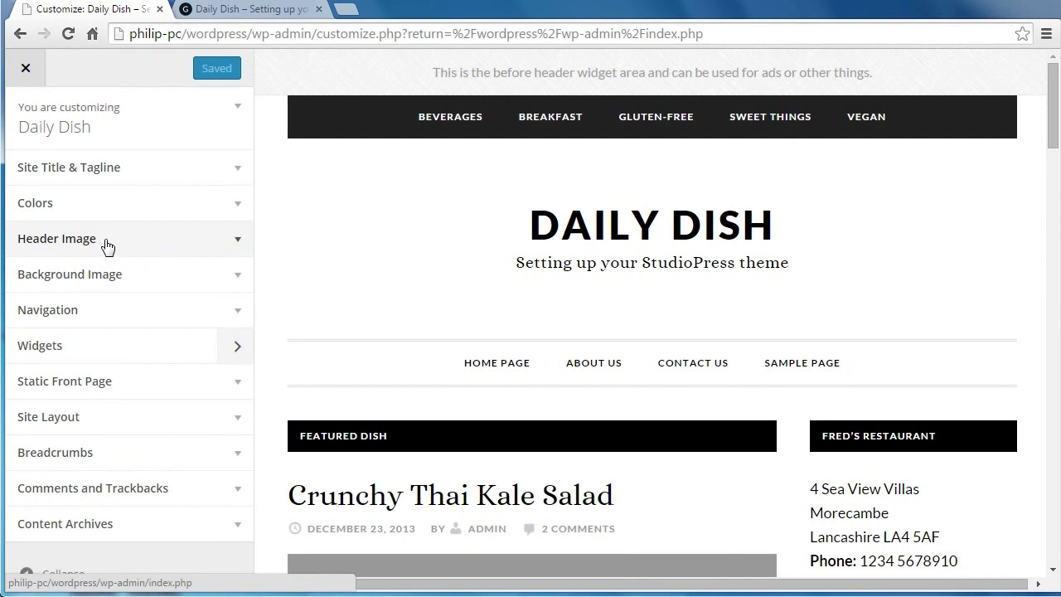
left_click(55, 318)
left_click(55, 318)
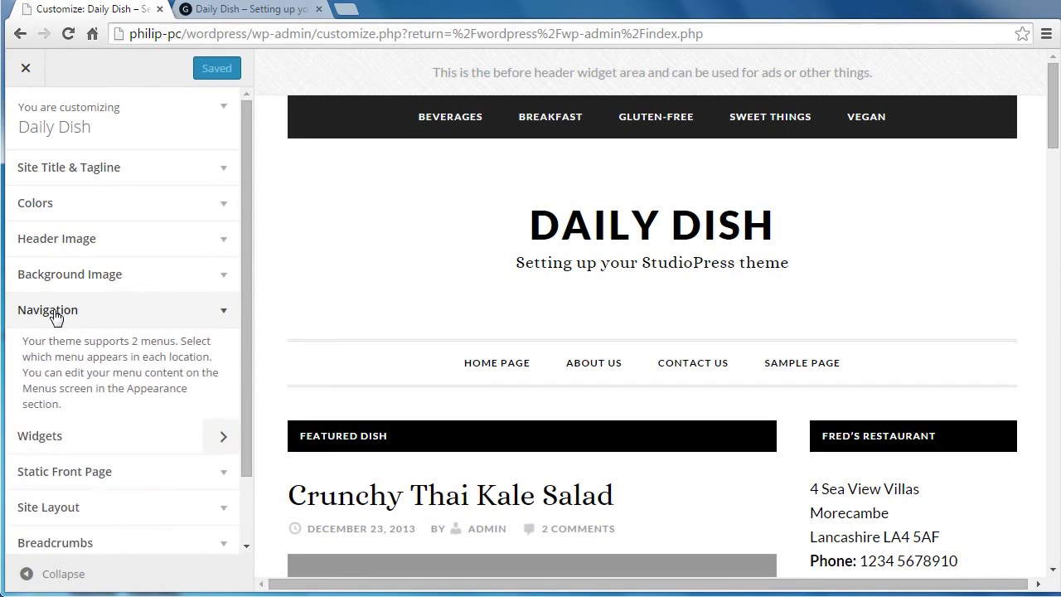